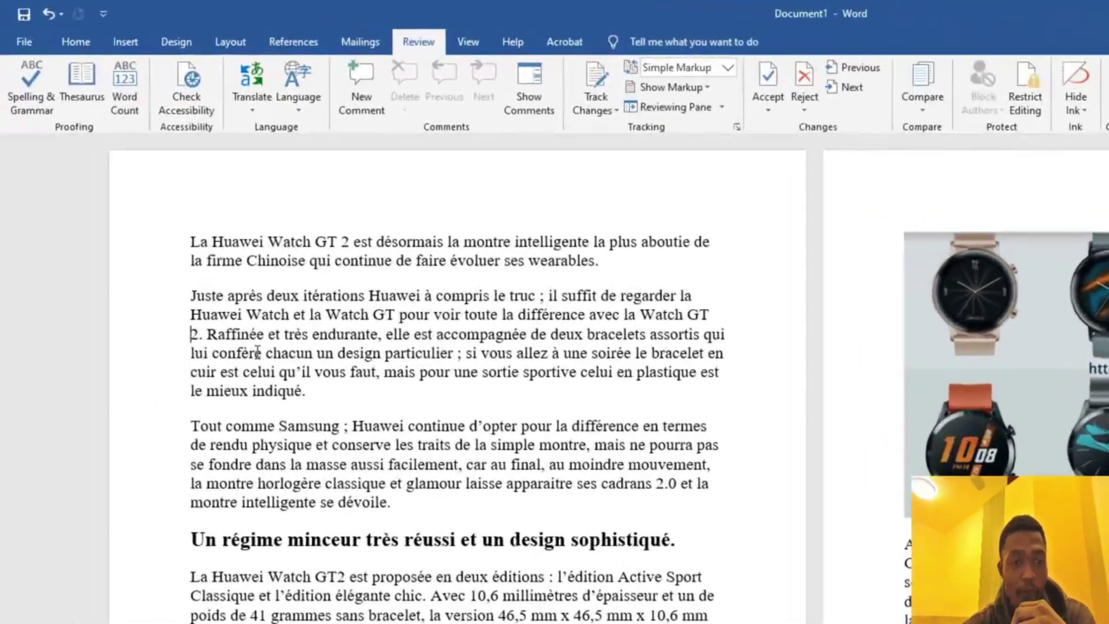
Step: Insert the filler text "jkjkj jk jk" before the word "chacun" in the second paragraph
{"action": "left_click", "coordinate": [269, 354]}
{"action": "type", "text": "jkjkj  jk"}
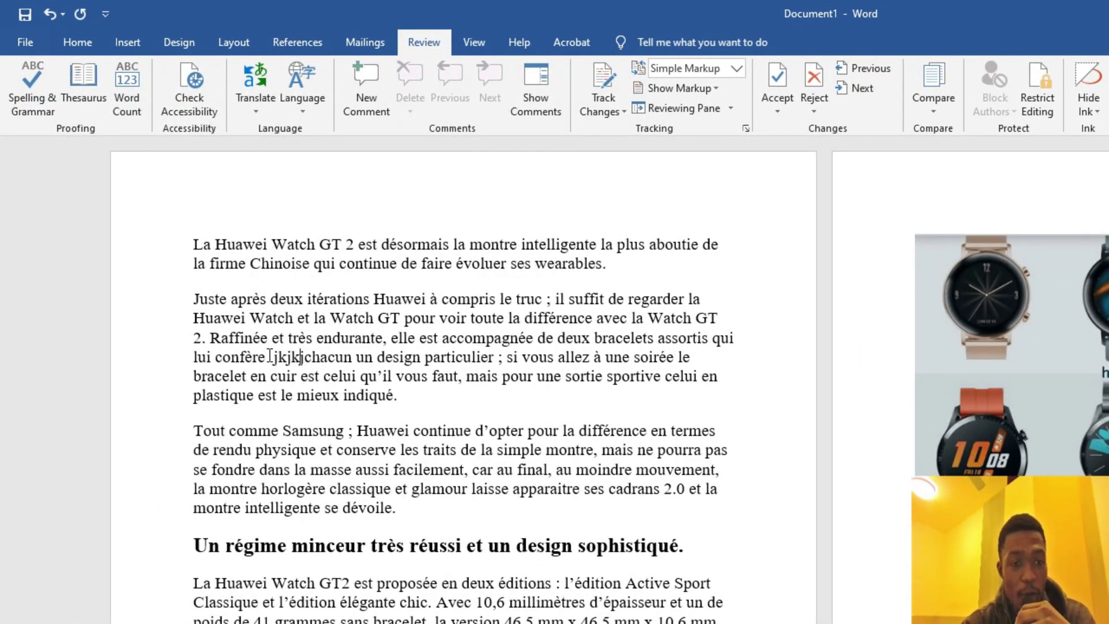
{"action": "type", "text": " jk"}
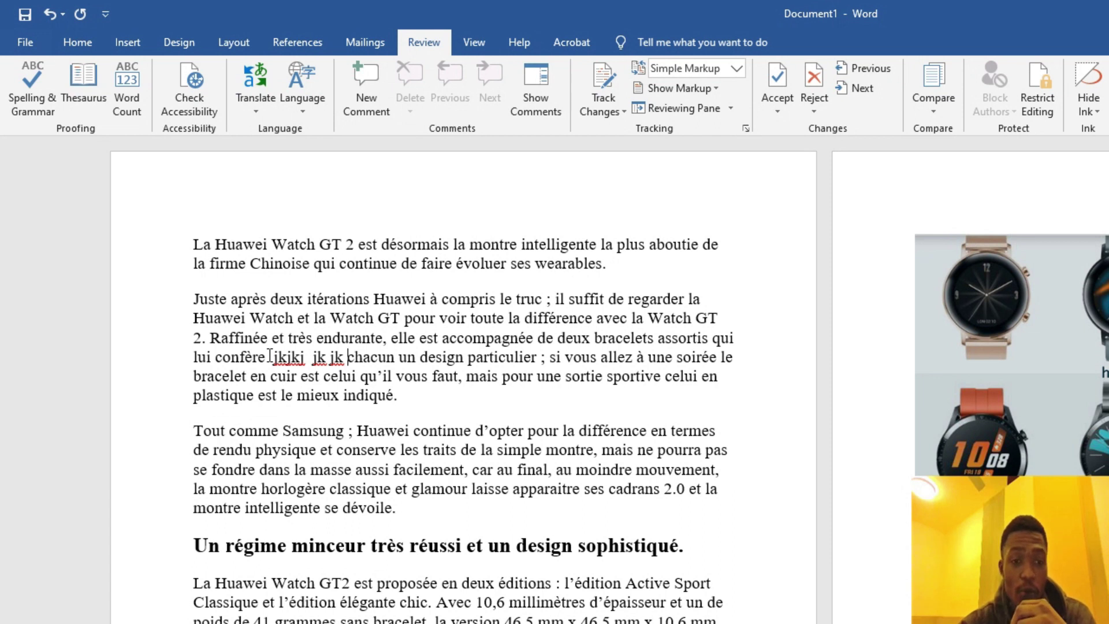
Step: Delete all the filler text before "chacun" in the second paragraph
{"action": "key", "text": "BackSpace"}
{"action": "key", "text": "BackSpace"}
{"action": "key", "text": "BackSpace"}
{"action": "key", "text": "BackSpace"}
{"action": "key", "text": "BackSpace"}
{"action": "key", "text": "BackSpace"}
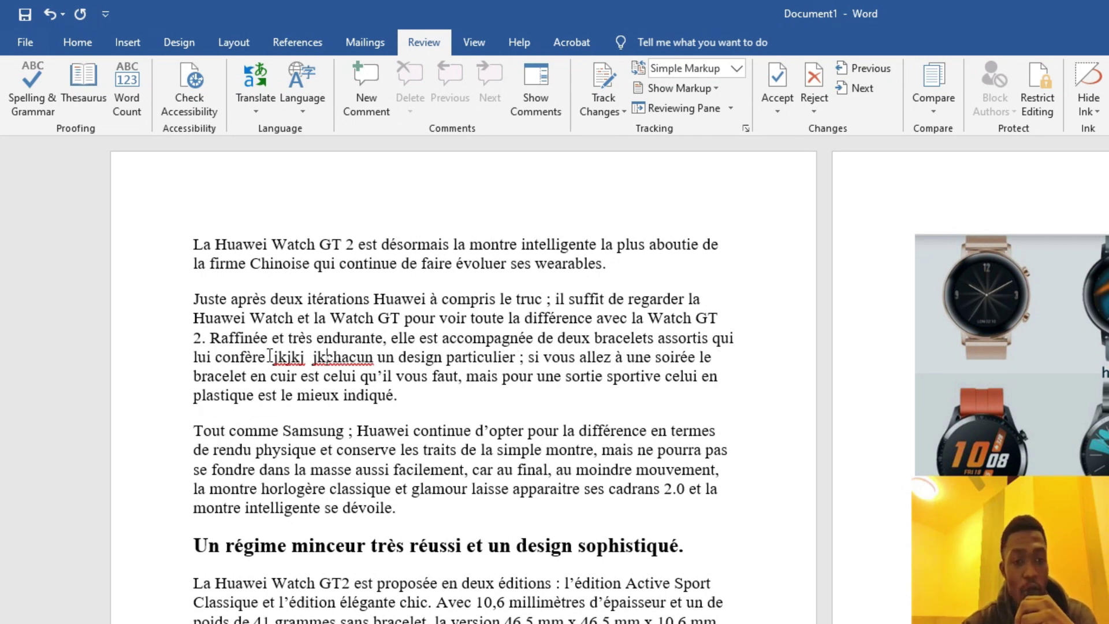
{"action": "key", "text": "BackSpace"}
{"action": "key", "text": "BackSpace"}
{"action": "key", "text": "BackSpace"}
{"action": "key", "text": "BackSpace"}
{"action": "key", "text": "BackSpace"}
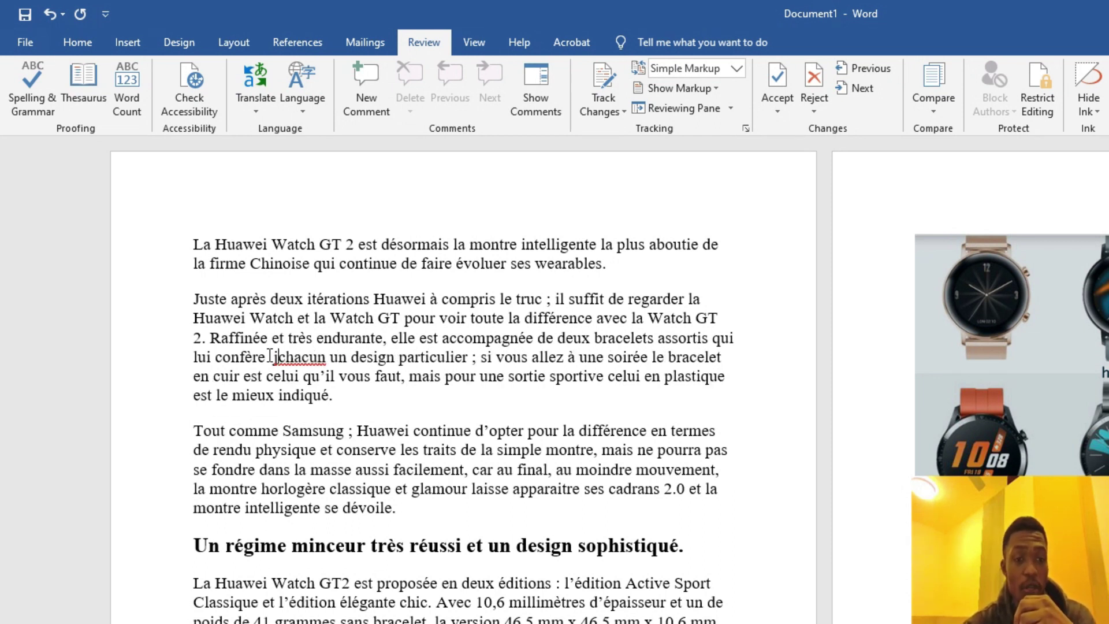
{"action": "key", "text": "BackSpace"}
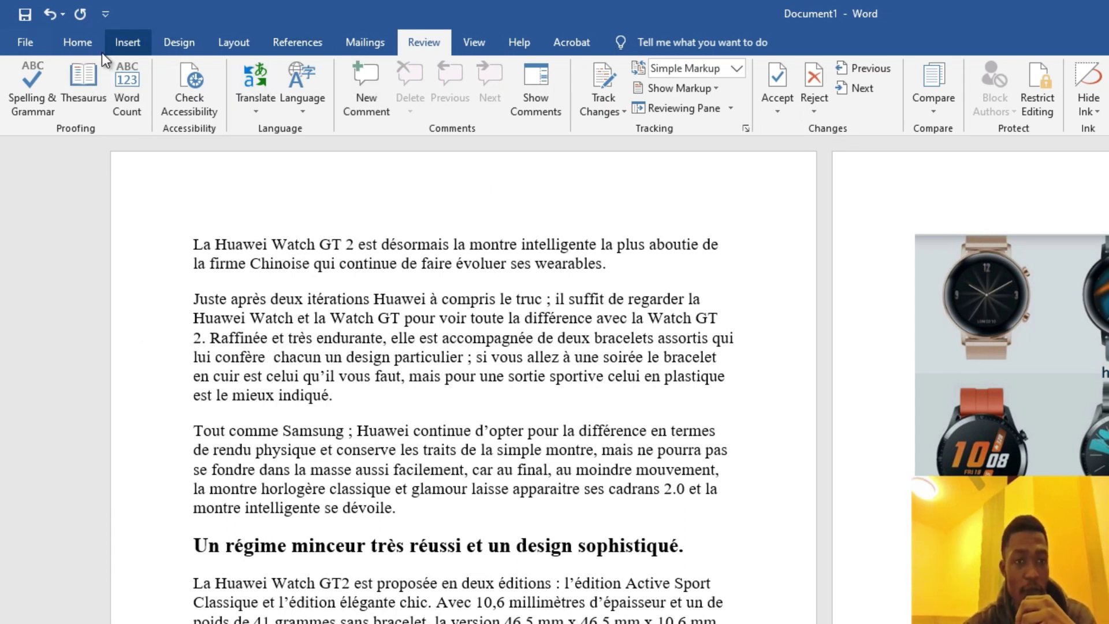
Step: Turn on Track Changes for the document
{"action": "left_click", "coordinate": [85, 52]}
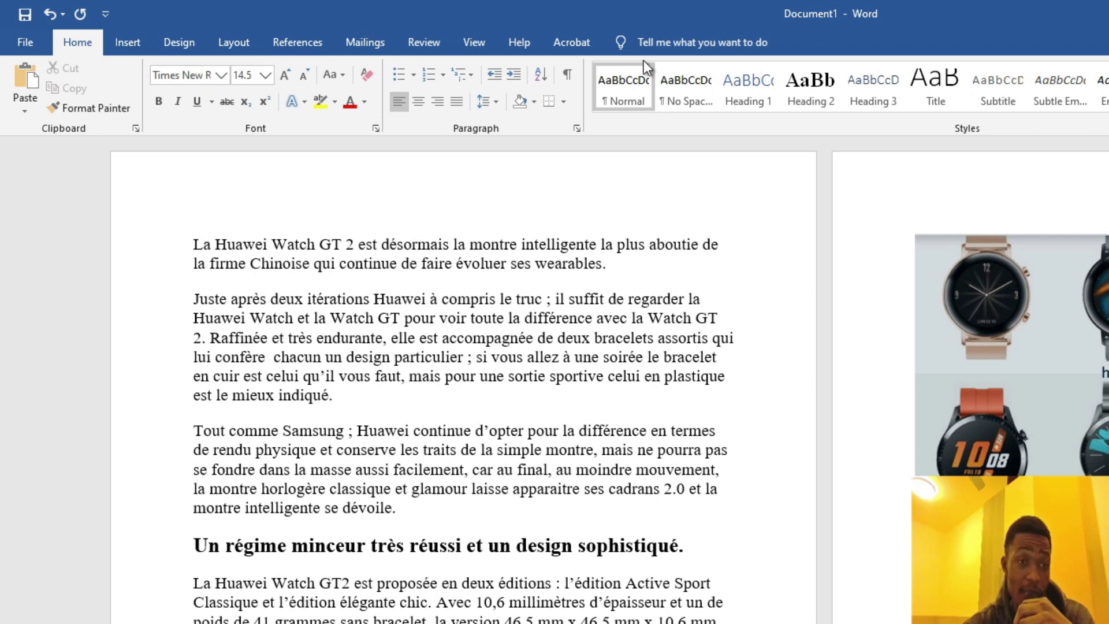
{"action": "left_click", "coordinate": [424, 49]}
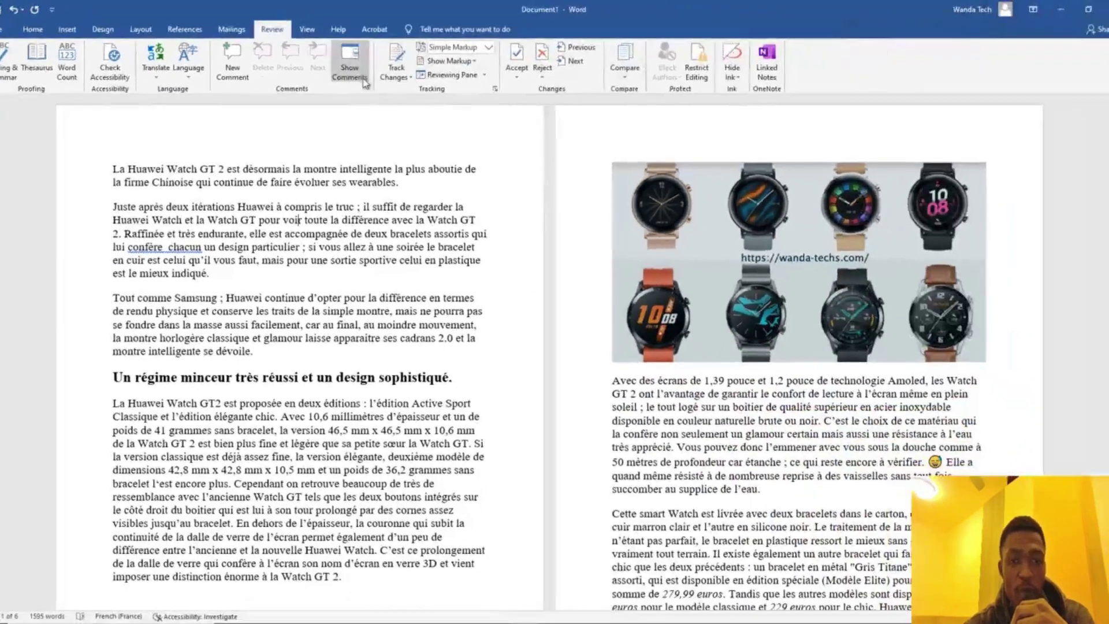
{"action": "left_click", "coordinate": [407, 77]}
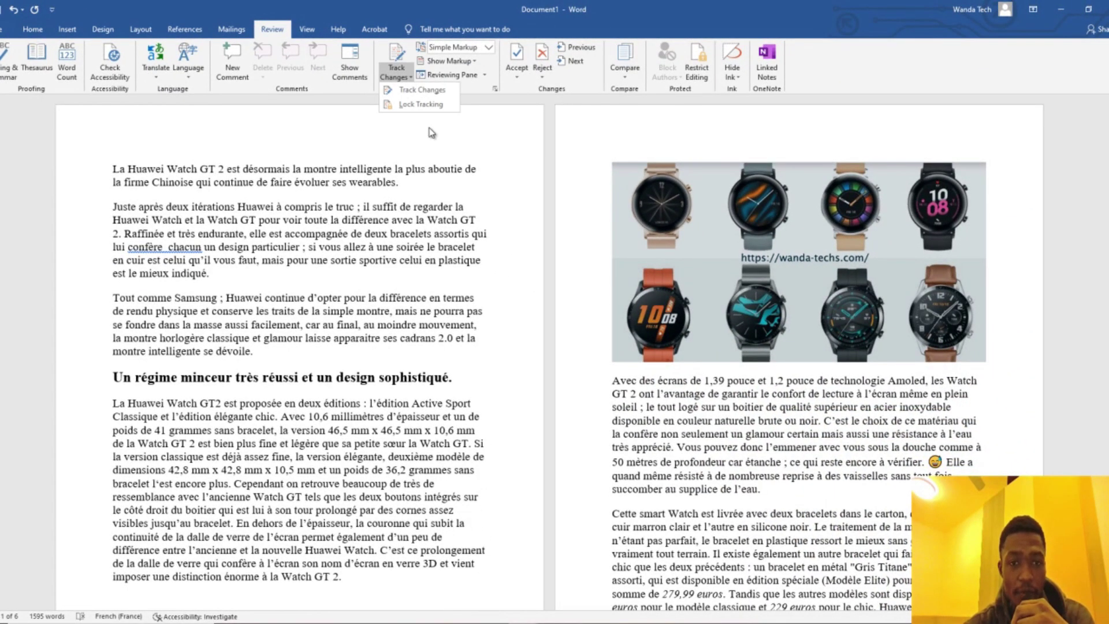
{"action": "left_click", "coordinate": [404, 91]}
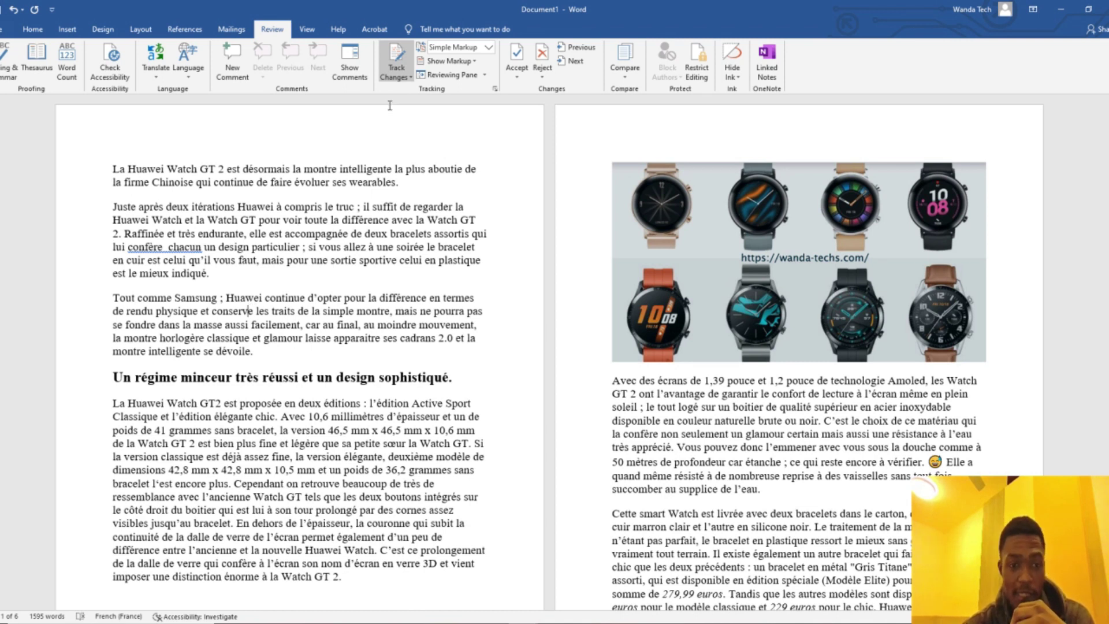
Step: Insert the filler text "oinlknlk" before "montre horlogère" in the third paragraph
{"action": "left_click", "coordinate": [128, 338]}
{"action": "type", "text": "cinlkn"}
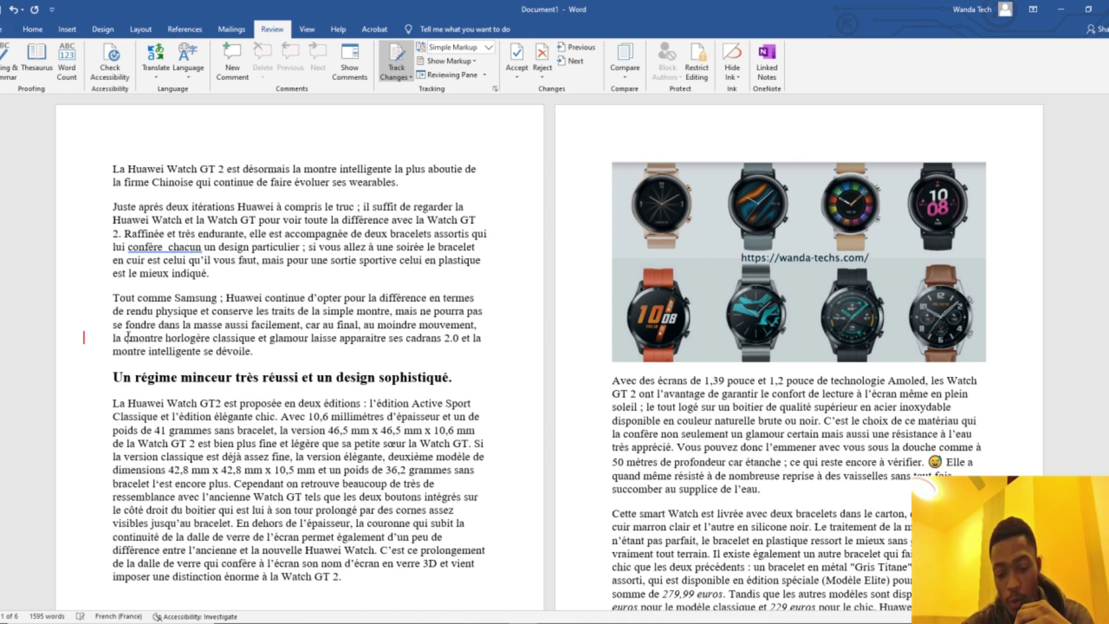
{"action": "type", "text": "lk"}
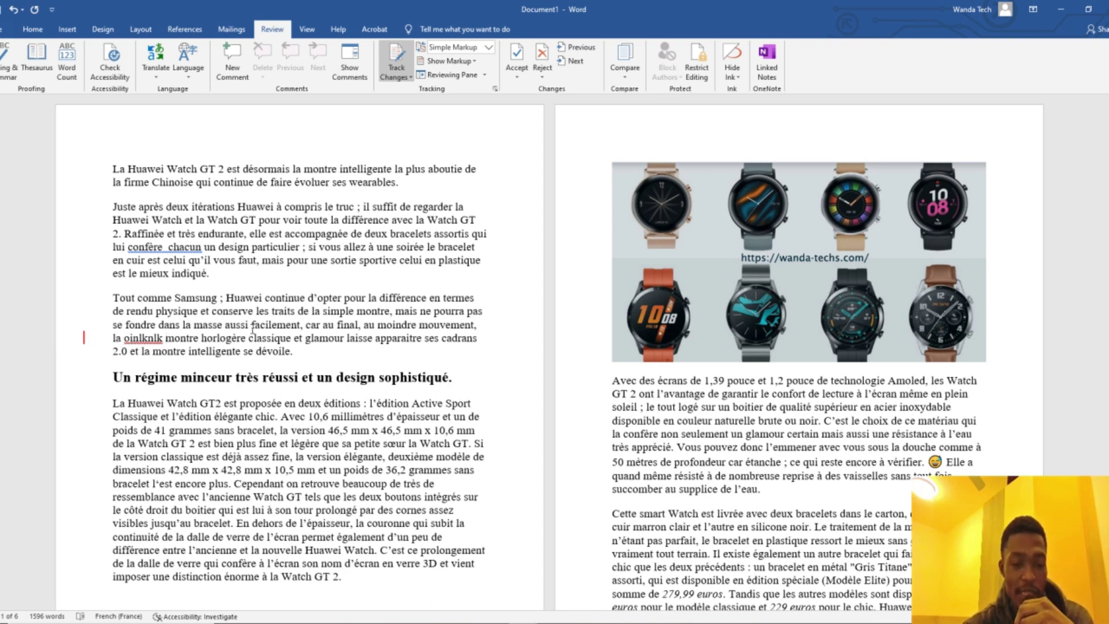
Step: Delete the filler text before "montre horlogère" in the third paragraph
{"action": "key", "text": "BackSpace"}
{"action": "key", "text": "BackSpace"}
{"action": "key", "text": "BackSpace"}
{"action": "key", "text": "BackSpace"}
{"action": "key", "text": "BackSpace"}
{"action": "key", "text": "BackSpace"}
{"action": "key", "text": "BackSpace"}
{"action": "key", "text": "BackSpace"}
{"action": "key", "text": "BackSpace"}
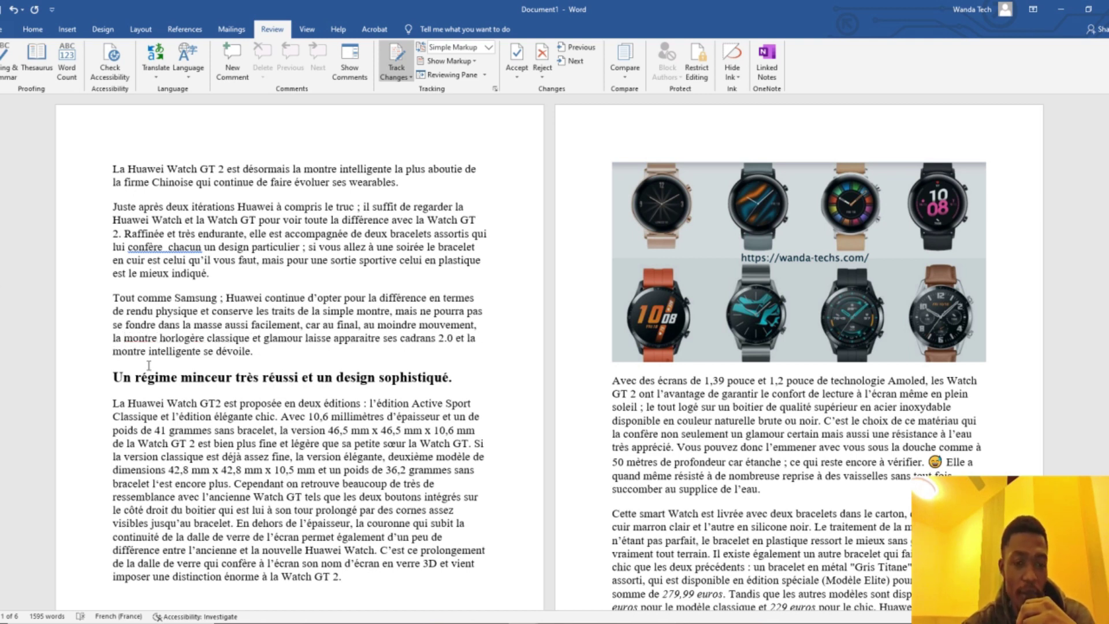
Step: Insert the filler text "jk j k" inside the word "de" after "continuité", and switch the tracked-change display to All Markup
{"action": "left_click", "coordinate": [167, 536]}
{"action": "type", "text": "ik j k"}
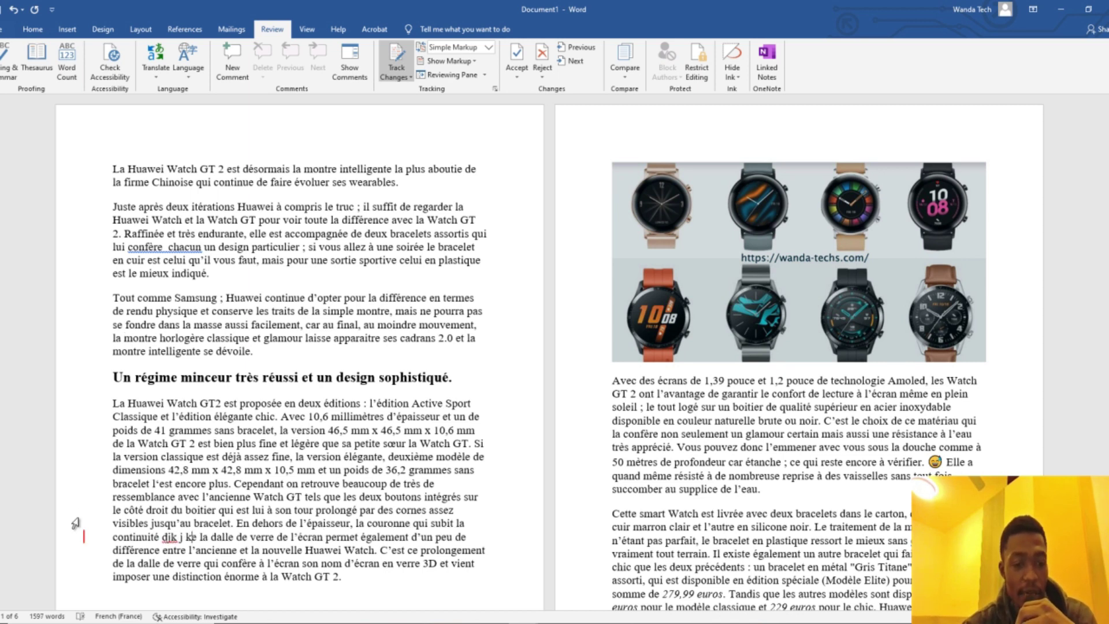
{"action": "left_click", "coordinate": [83, 537]}
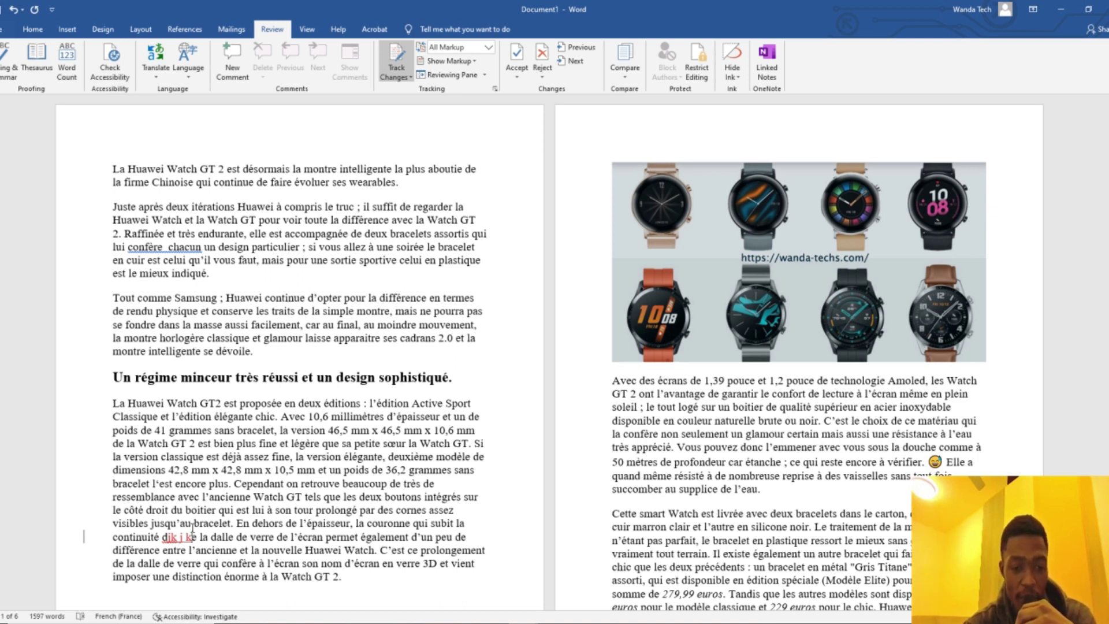
Step: Undo the filler text insertion after "continuité"
{"action": "key", "text": "ctrl+z"}
{"action": "key", "text": "ctrl+z"}
{"action": "key", "text": "ctrl+z"}
{"action": "key", "text": "ctrl+z"}
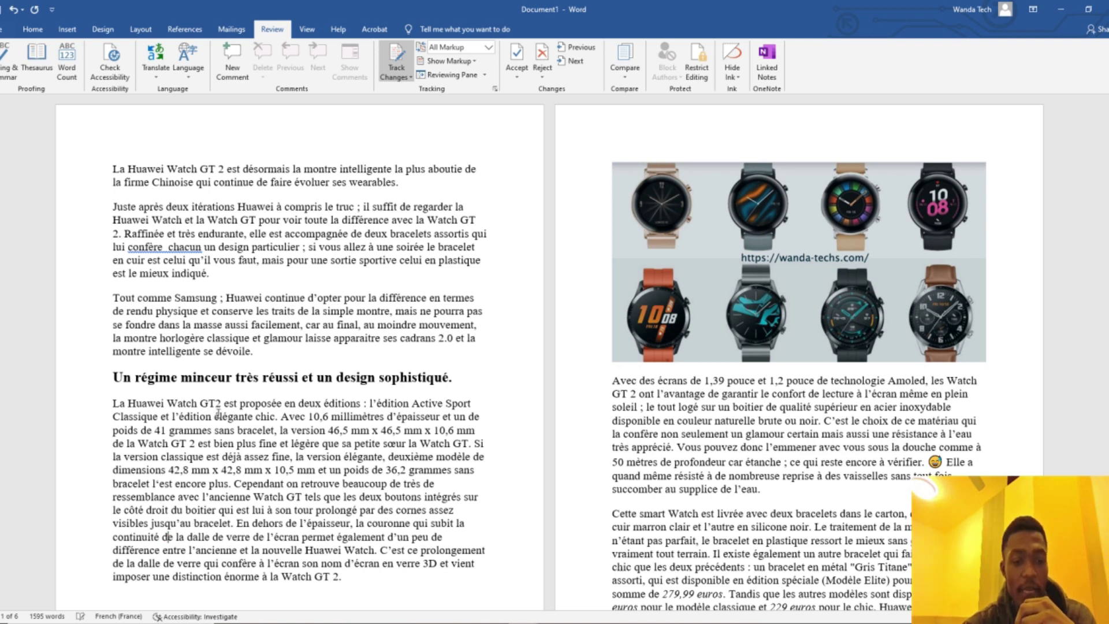
{"action": "left_click", "coordinate": [740, 500]}
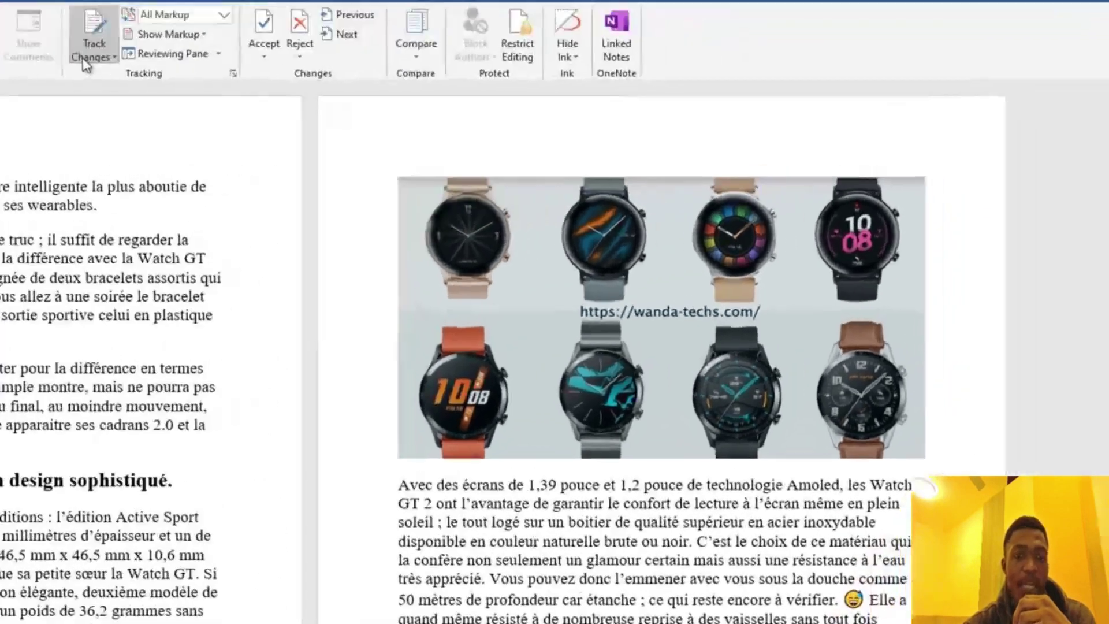
Step: View the Lock Tracking password settings and close them without setting a password
{"action": "left_click", "coordinate": [388, 78]}
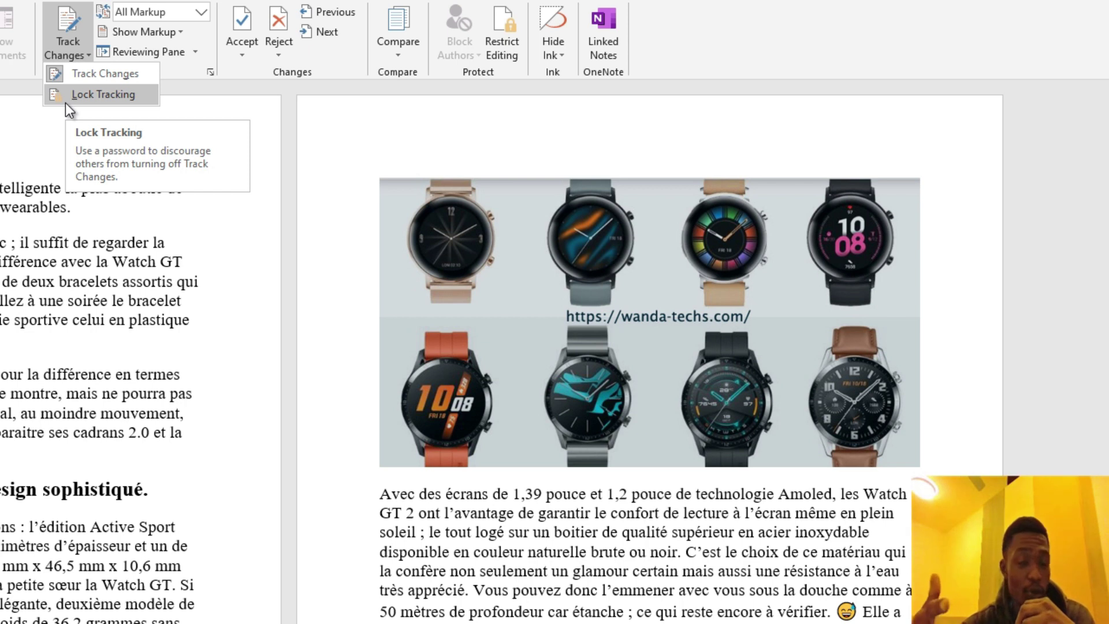
{"action": "left_click", "coordinate": [106, 102]}
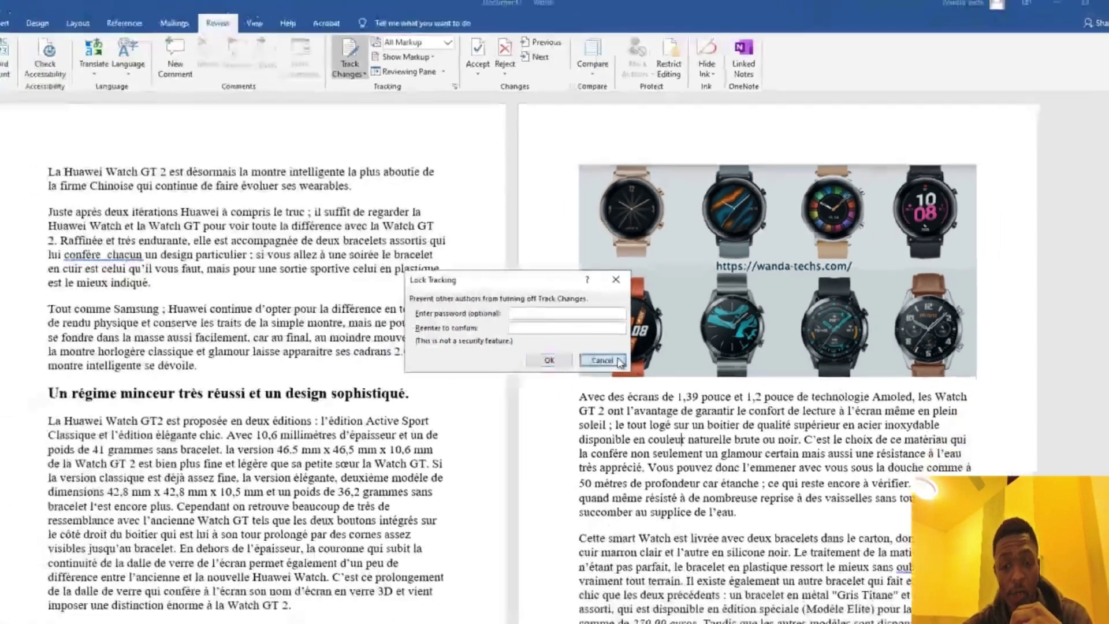
{"action": "left_click", "coordinate": [430, 443]}
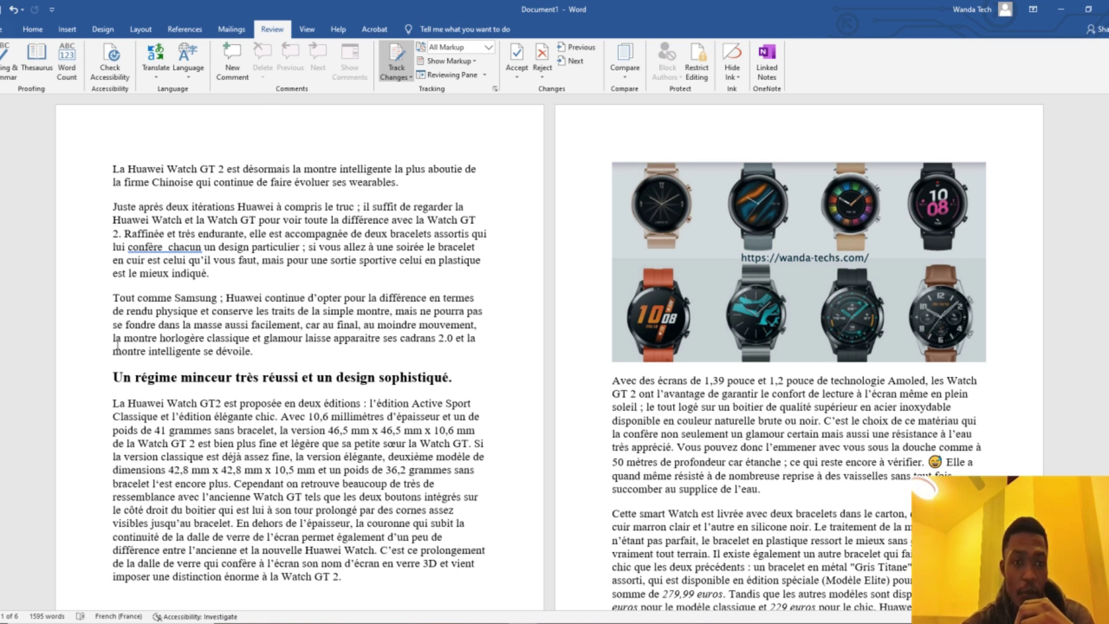
Step: Add a comment on the word "Tout" in the third paragraph with filler text ending in "hygfuhy uyh kjhgkyf yuikhjb"
{"action": "left_click", "coordinate": [242, 78]}
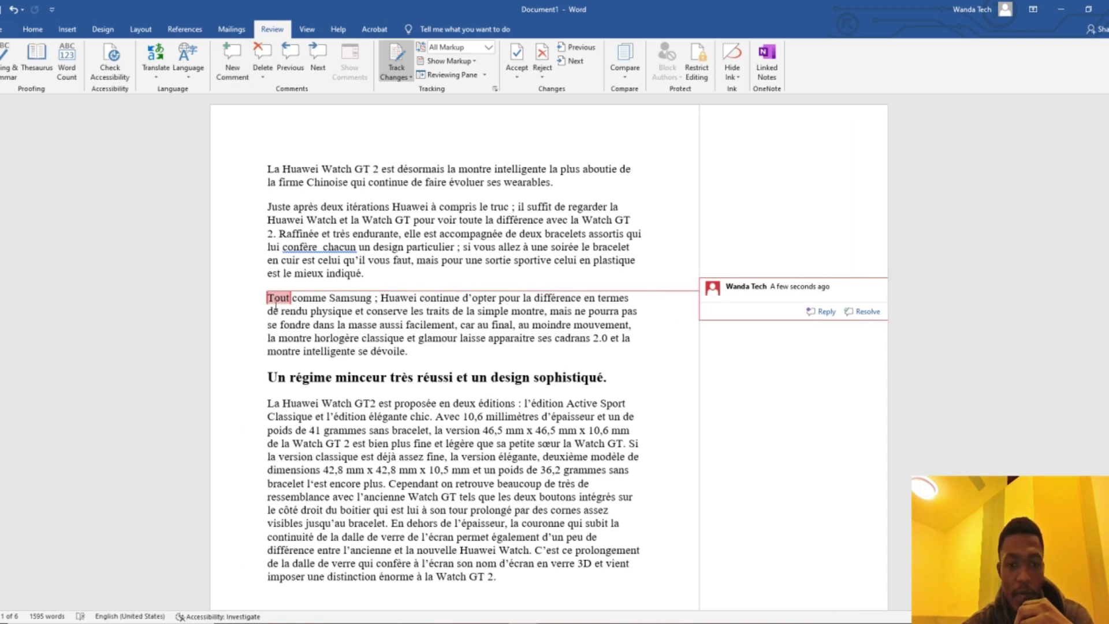
{"action": "left_click", "coordinate": [290, 299]}
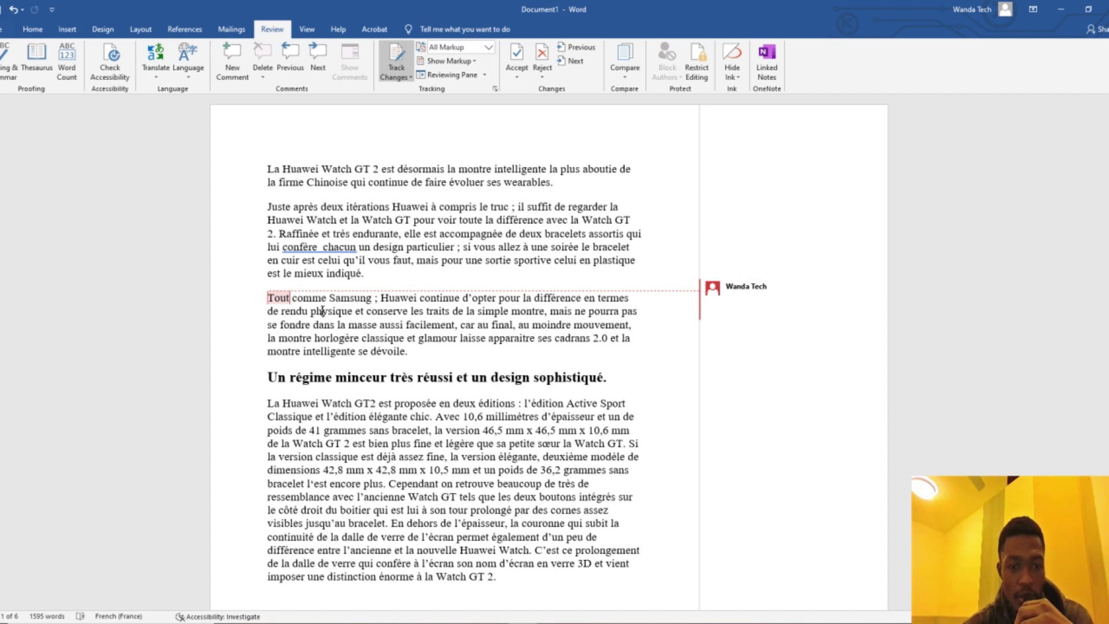
{"action": "left_click_drag", "start_coordinate": [267, 299], "coordinate": [348, 325]}
{"action": "left_click", "coordinate": [723, 296]}
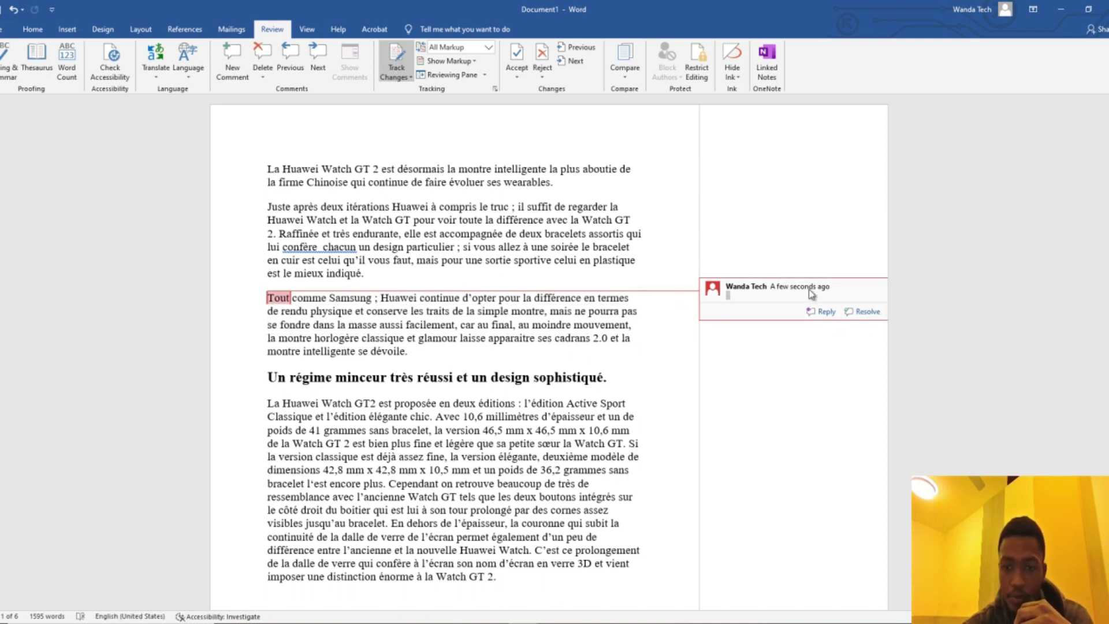
{"action": "left_click", "coordinate": [729, 296]}
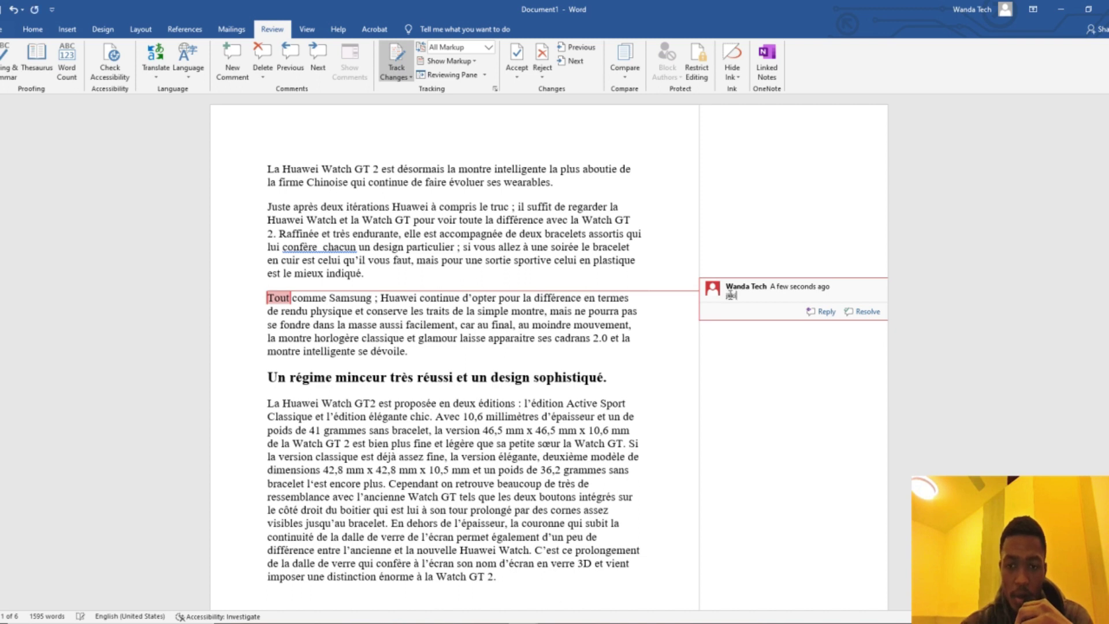
{"action": "type", "text": "i"}
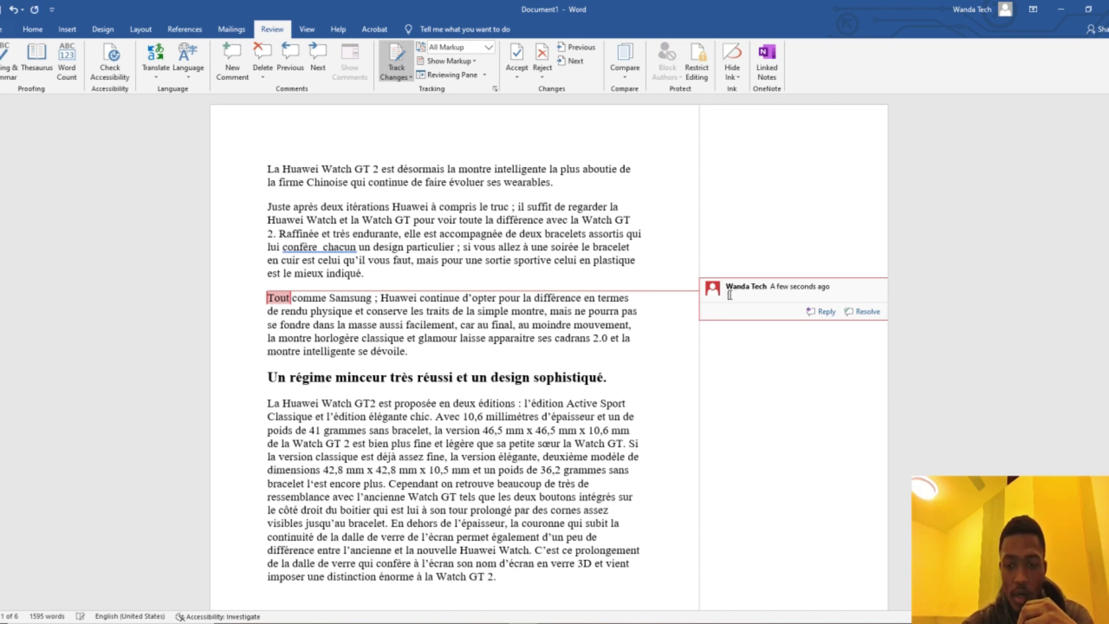
{"action": "type", "text": "hygfuhy uyh"}
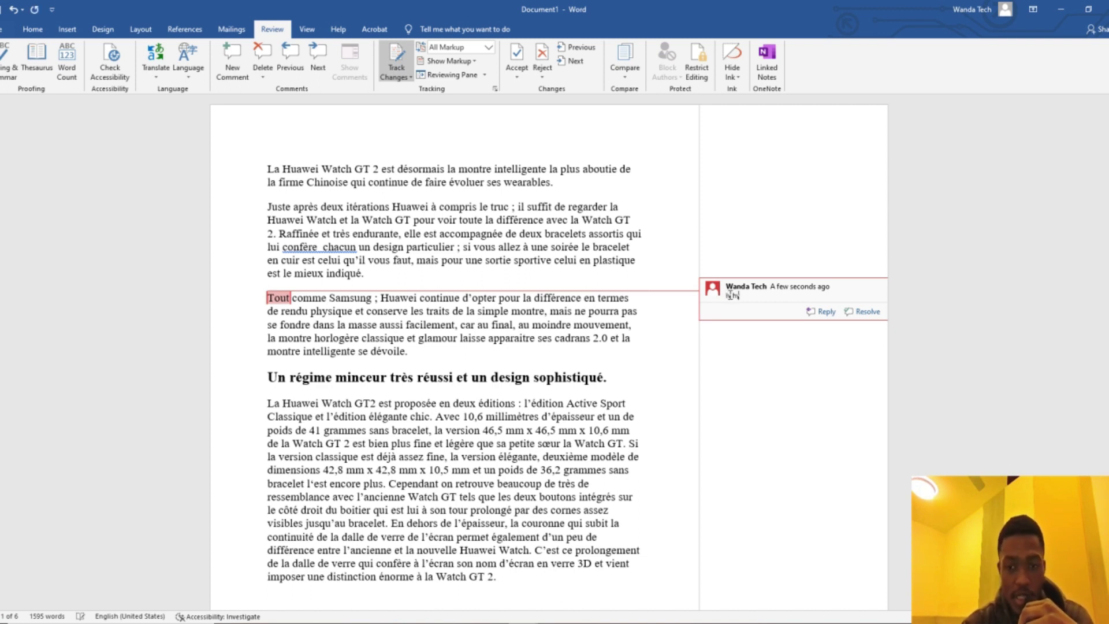
{"action": "type", "text": " kjhgkyf yuikhjb"}
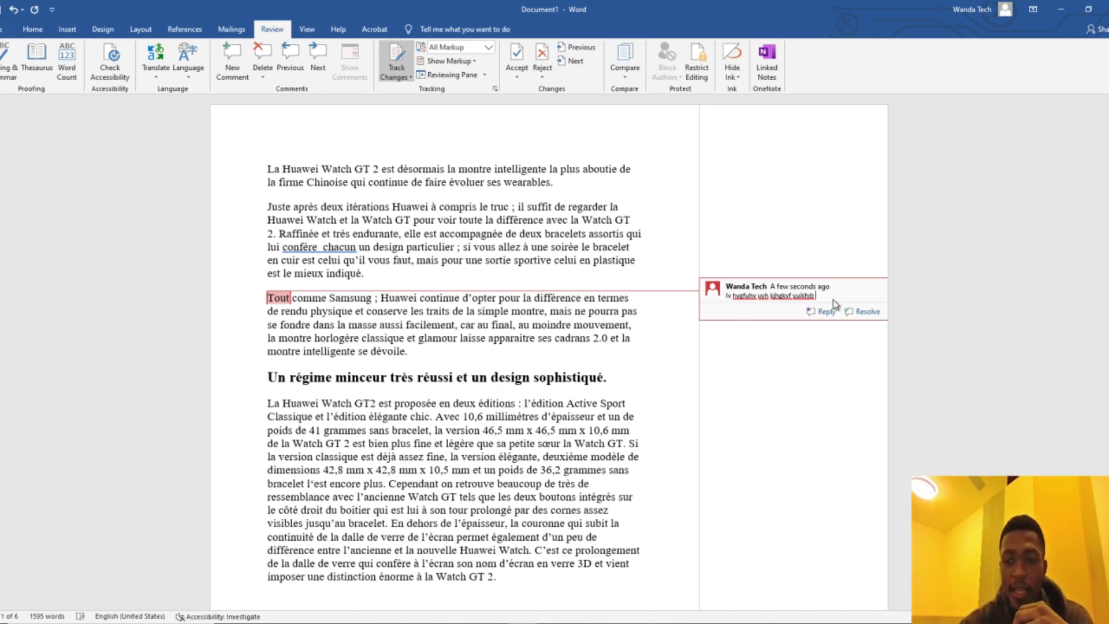
{"action": "left_click", "coordinate": [306, 339]}
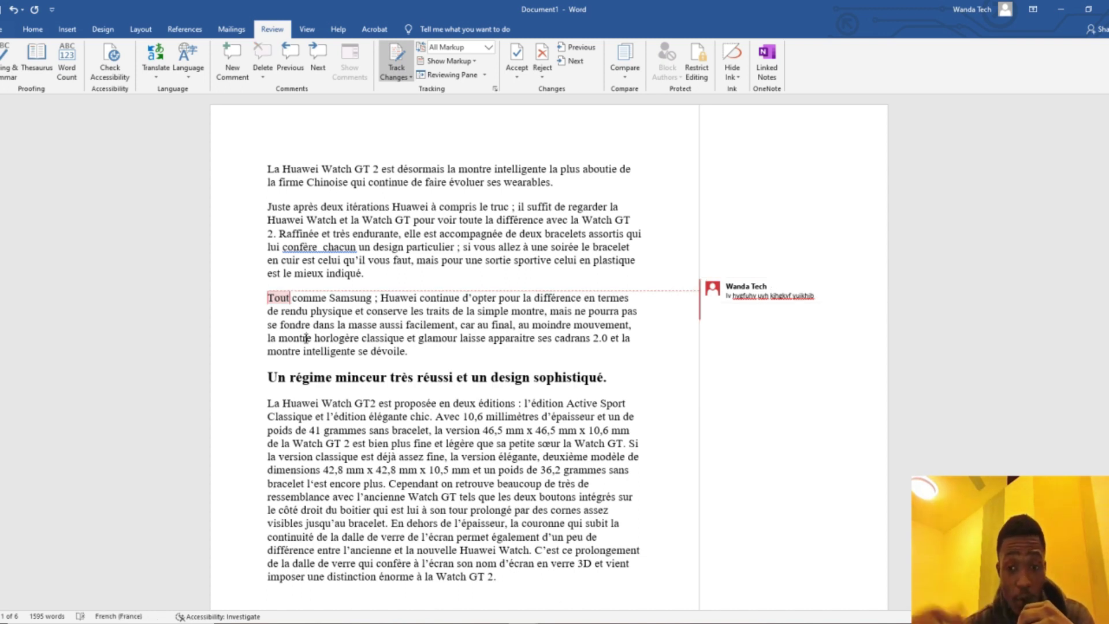
Step: Reply to the comment on "Tout" with the text "lkkihk"
{"action": "mouse_move", "coordinate": [745, 291]}
{"action": "left_click", "coordinate": [822, 312]}
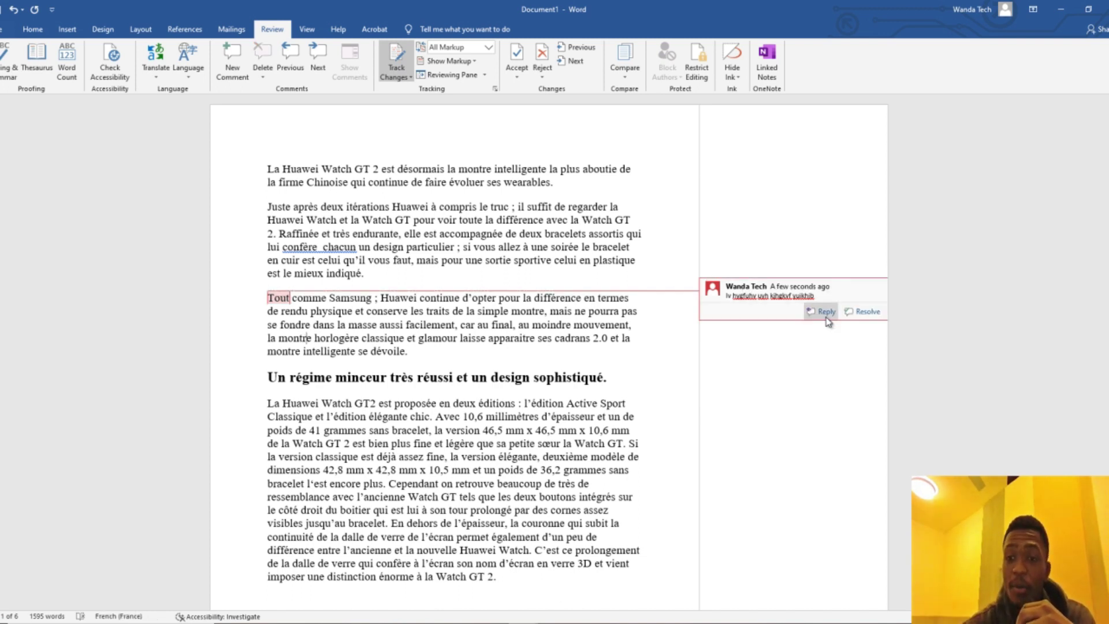
{"action": "type", "text": "lkkihk"}
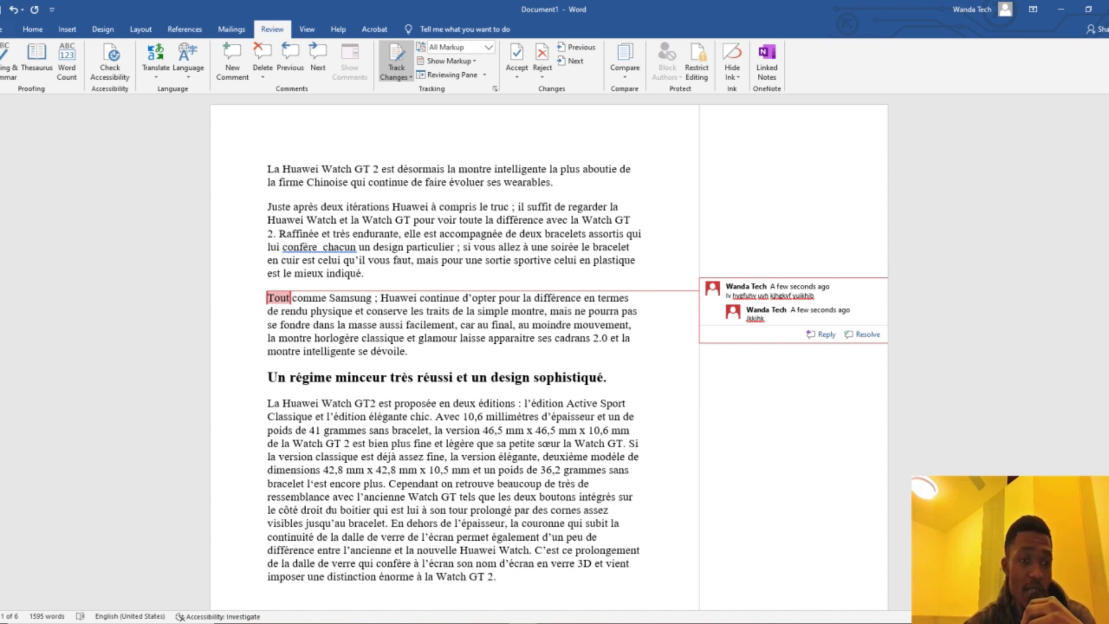
Step: View the document's sharing options and return to the document
{"action": "left_click", "coordinate": [9, 33]}
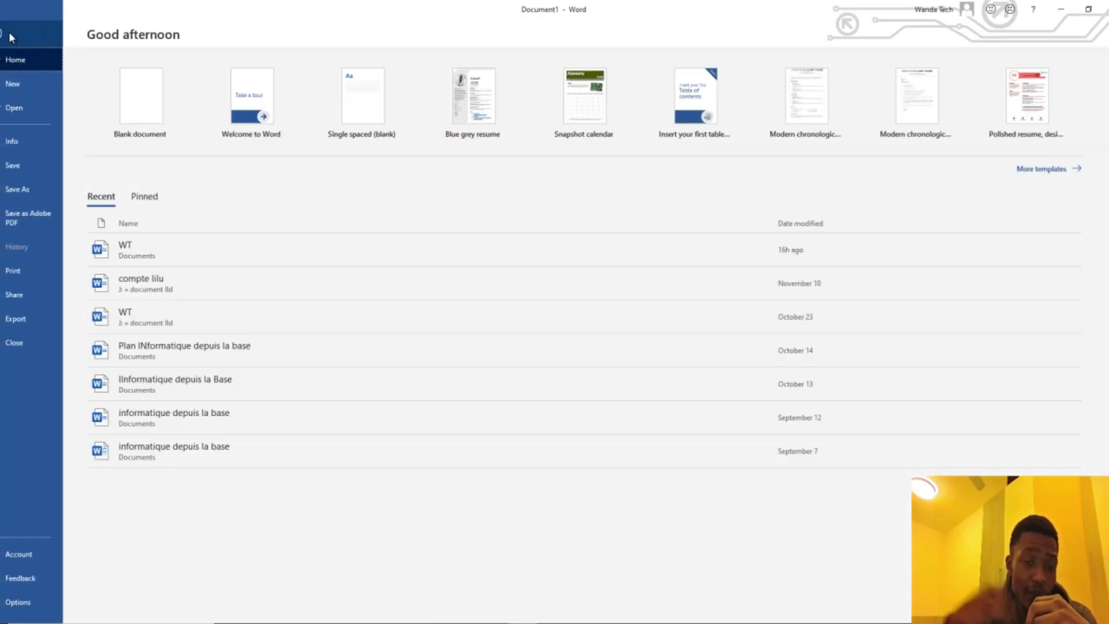
{"action": "left_click", "coordinate": [25, 301]}
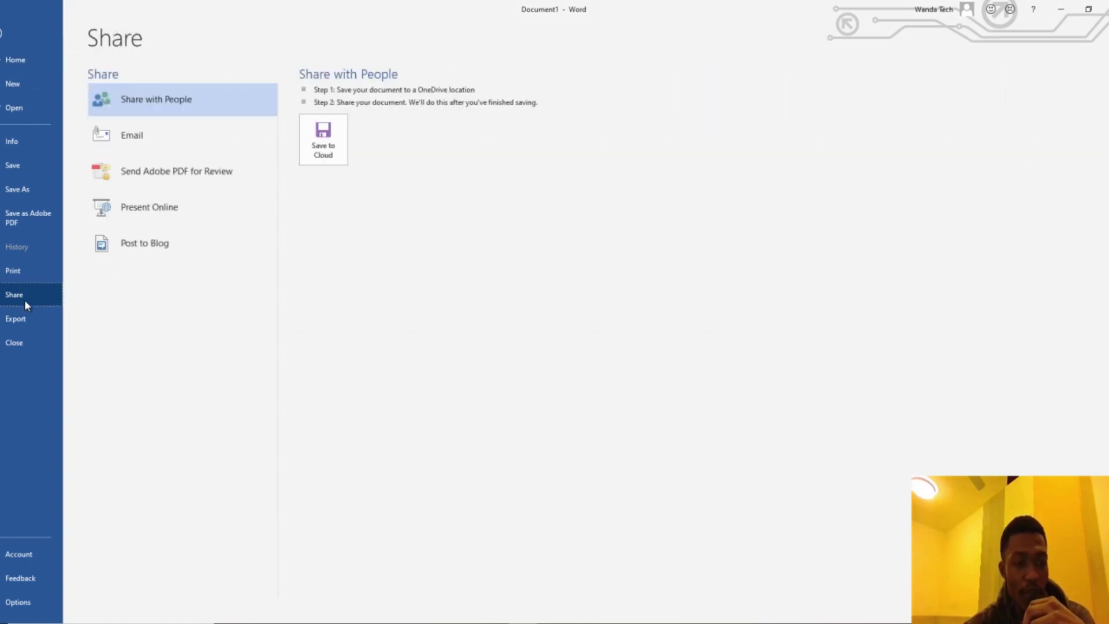
{"action": "left_click", "coordinate": [11, 33]}
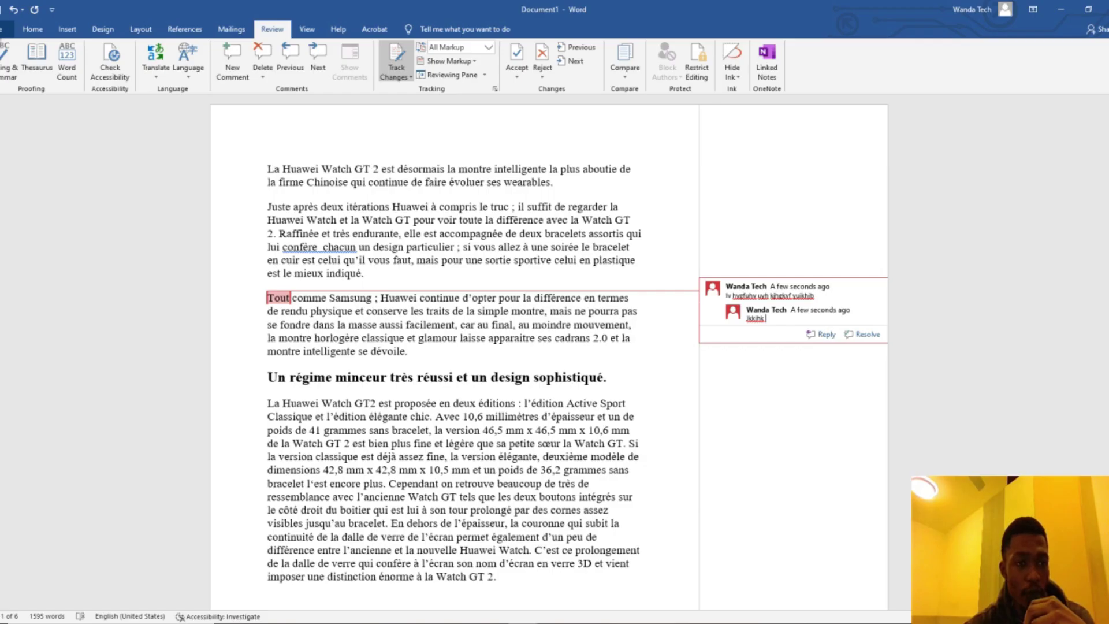
Step: Try to present the document online from the sharing options, and cancel the Present Online dialog
{"action": "left_click", "coordinate": [8, 30]}
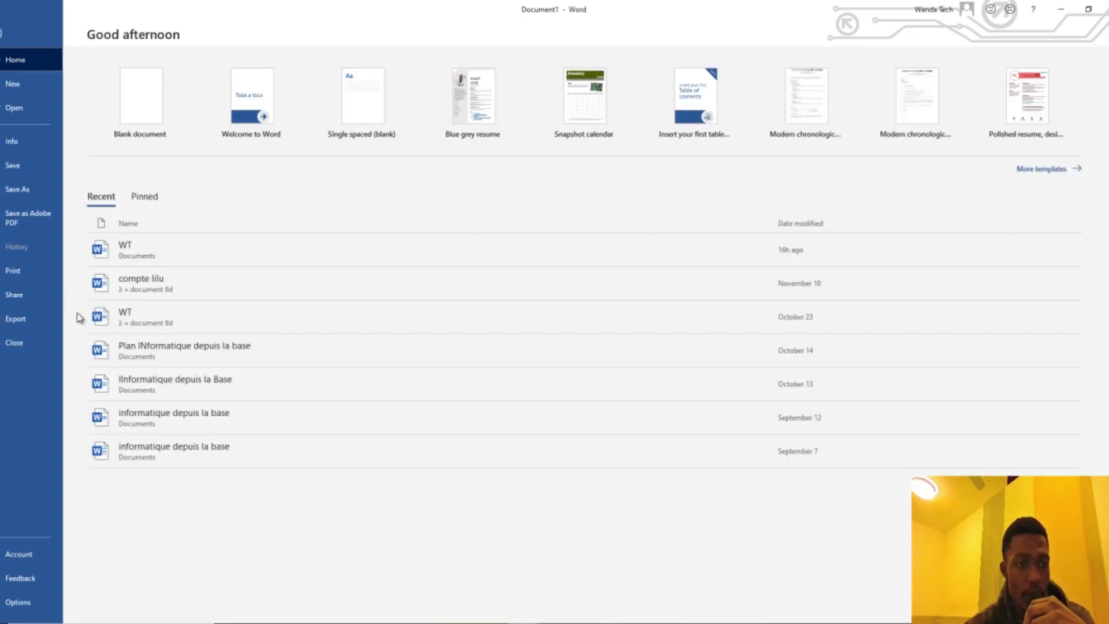
{"action": "left_click", "coordinate": [50, 301]}
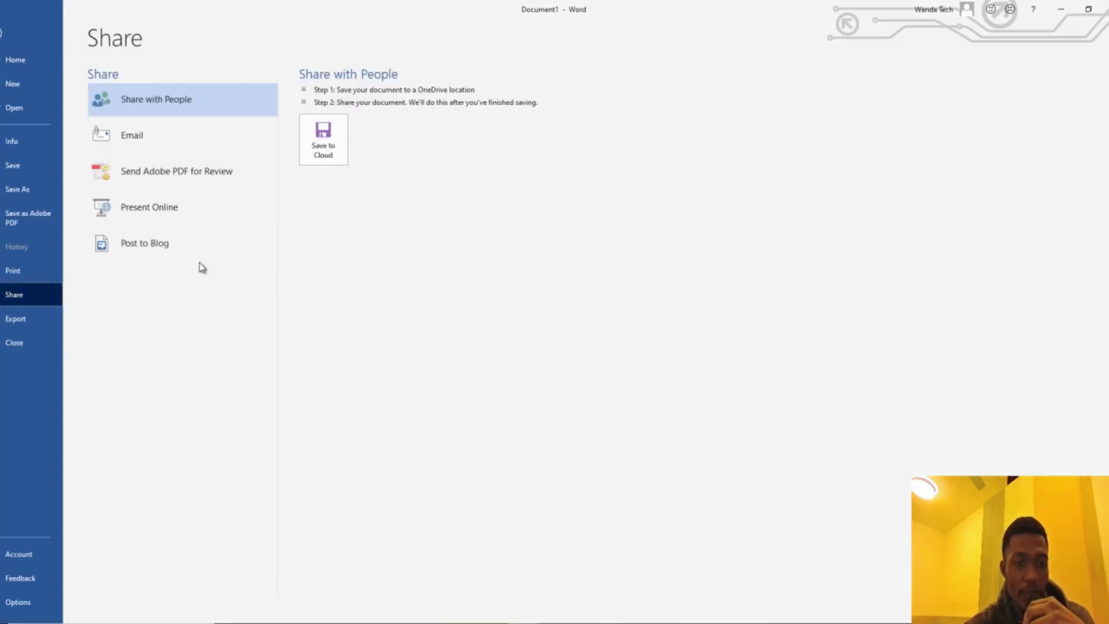
{"action": "left_click", "coordinate": [134, 219]}
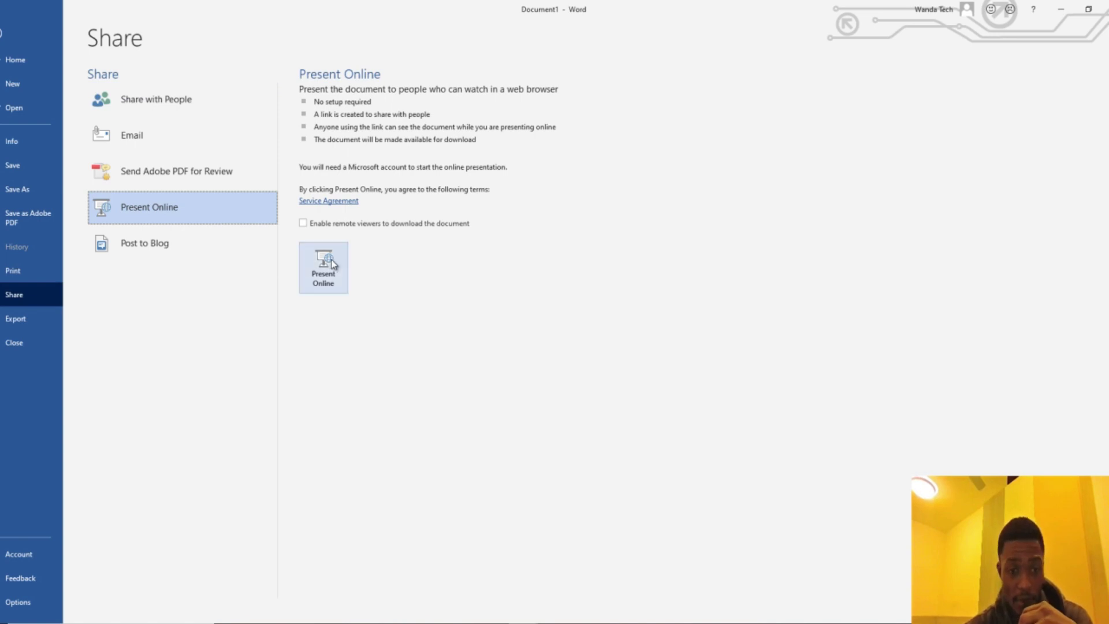
{"action": "left_click", "coordinate": [332, 264]}
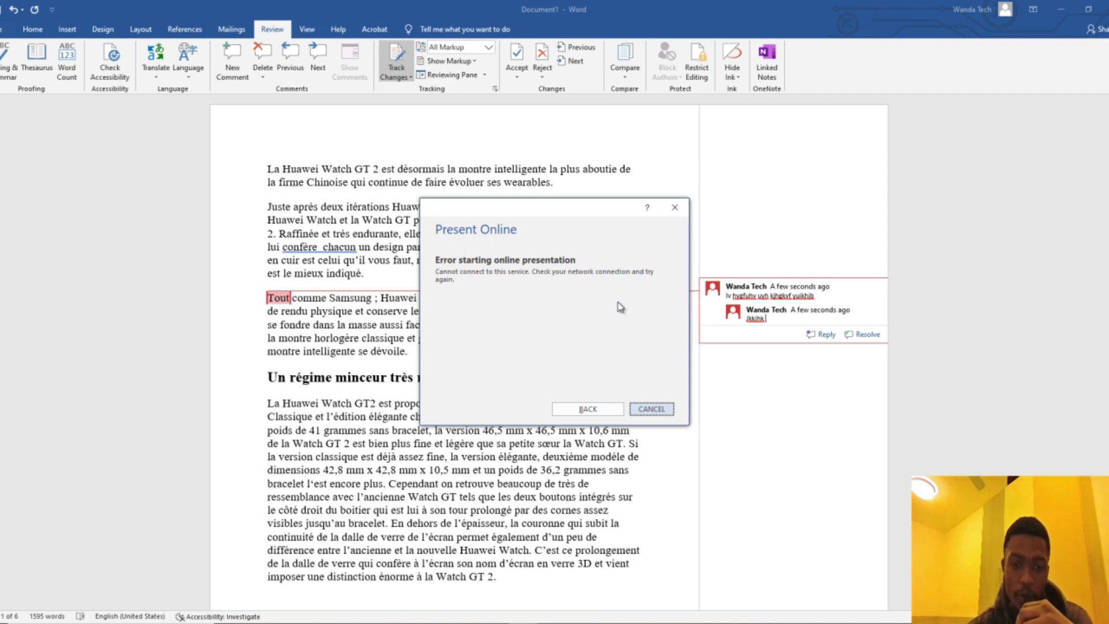
{"action": "left_click", "coordinate": [652, 409]}
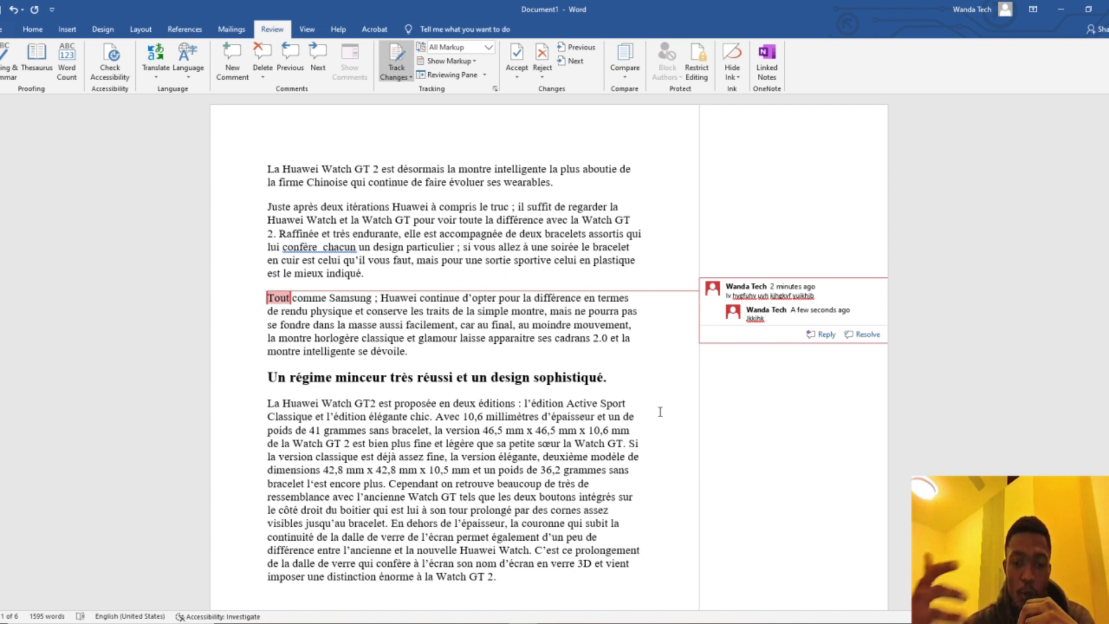